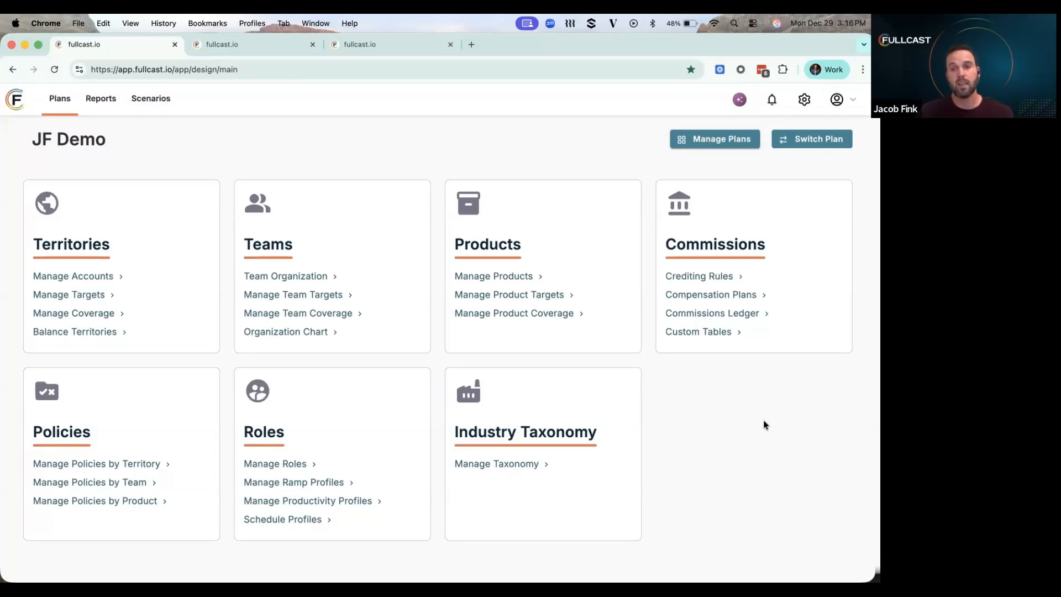
Open the FY26 - Sales Crediting Rules from the crediting rules and review its commissionable event details and criteria
left_click(708, 277)
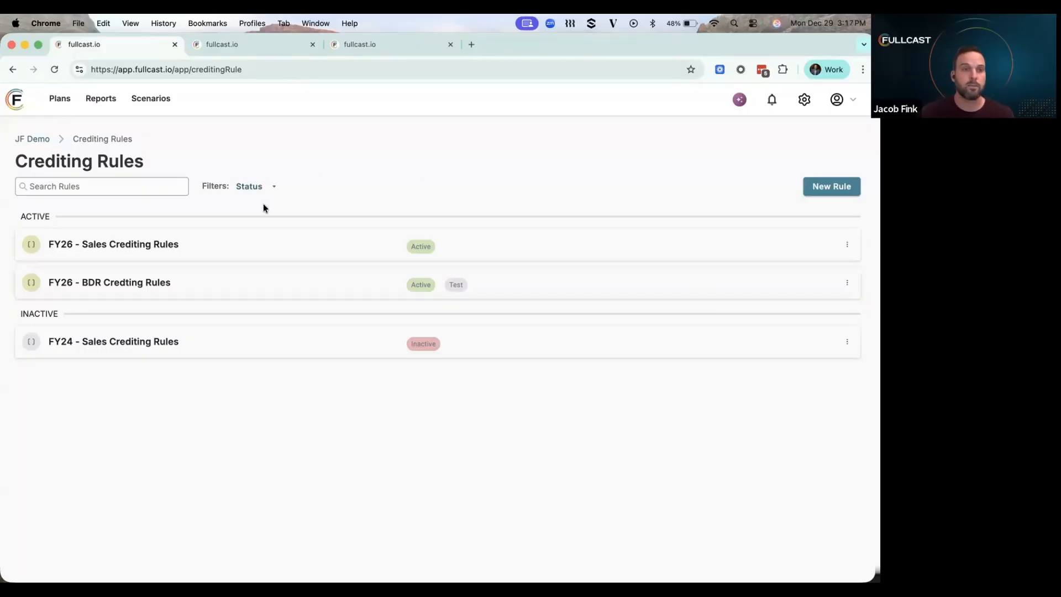
left_click(155, 242)
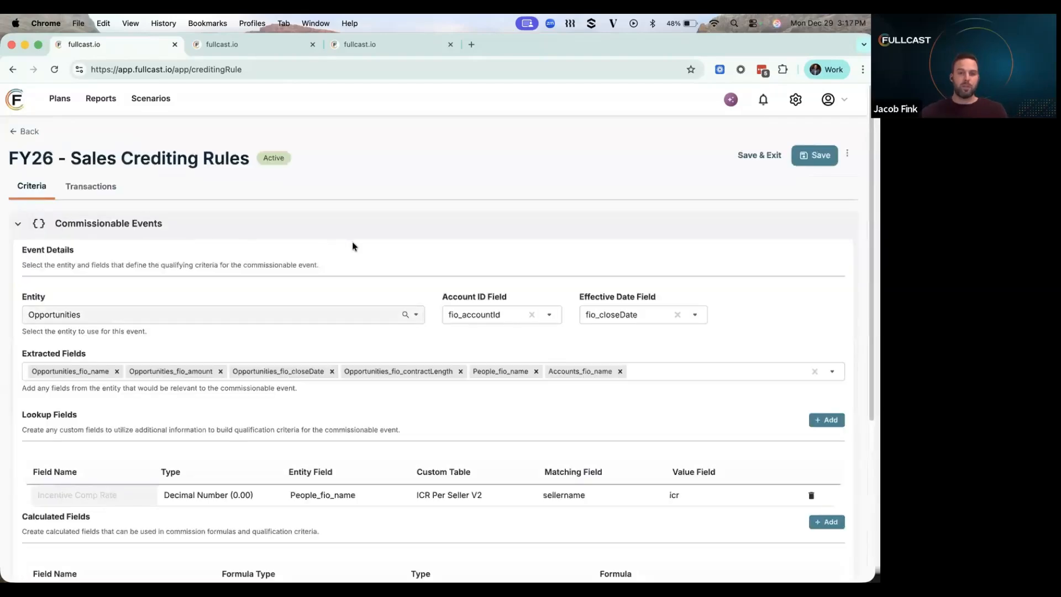
scroll(375, 276, "down", 5)
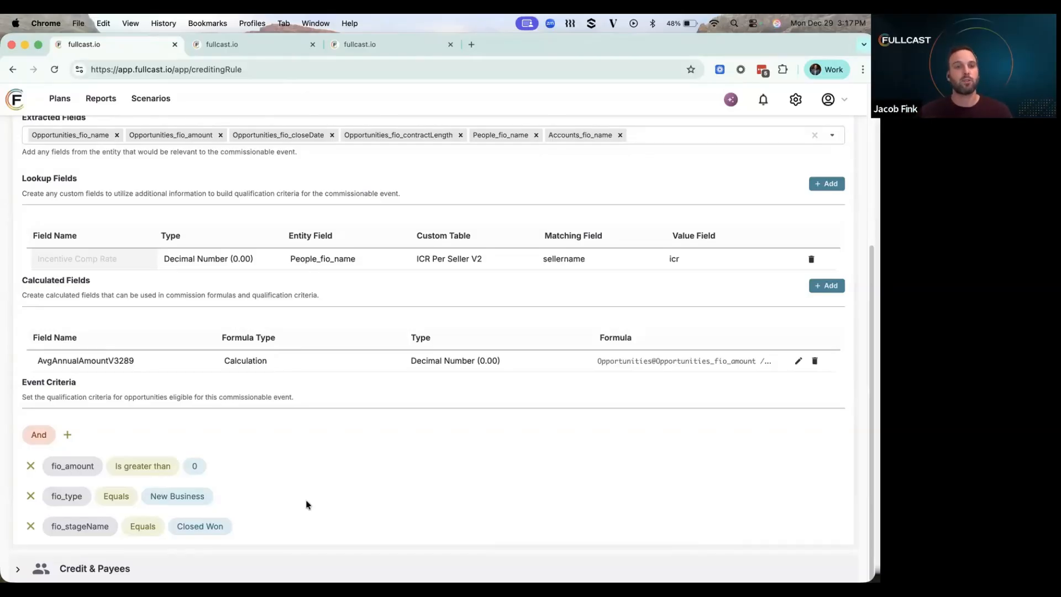
scroll(444, 425, "up", 3)
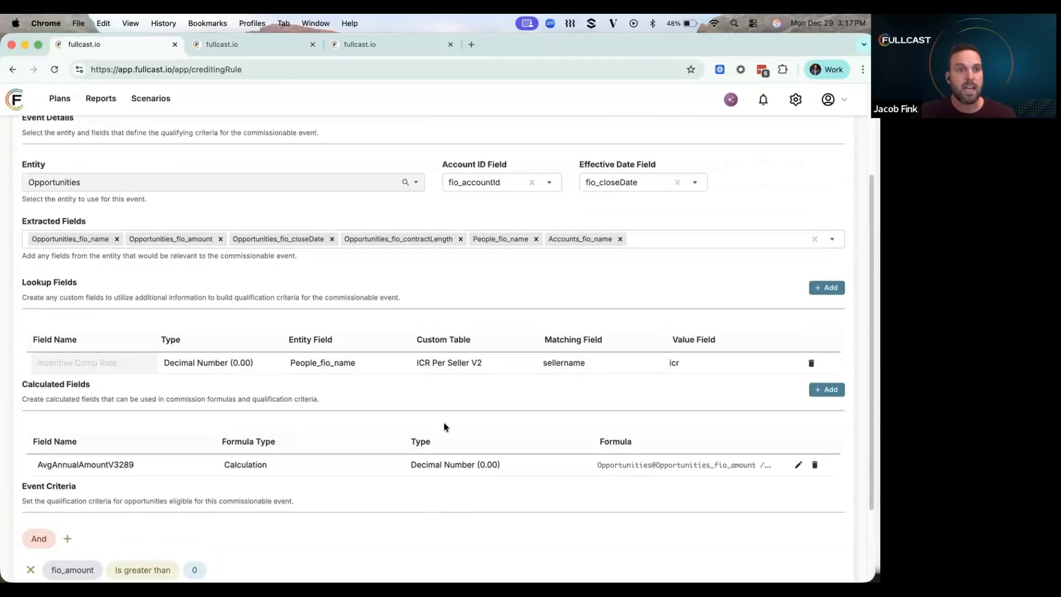
scroll(444, 426, "up", 2)
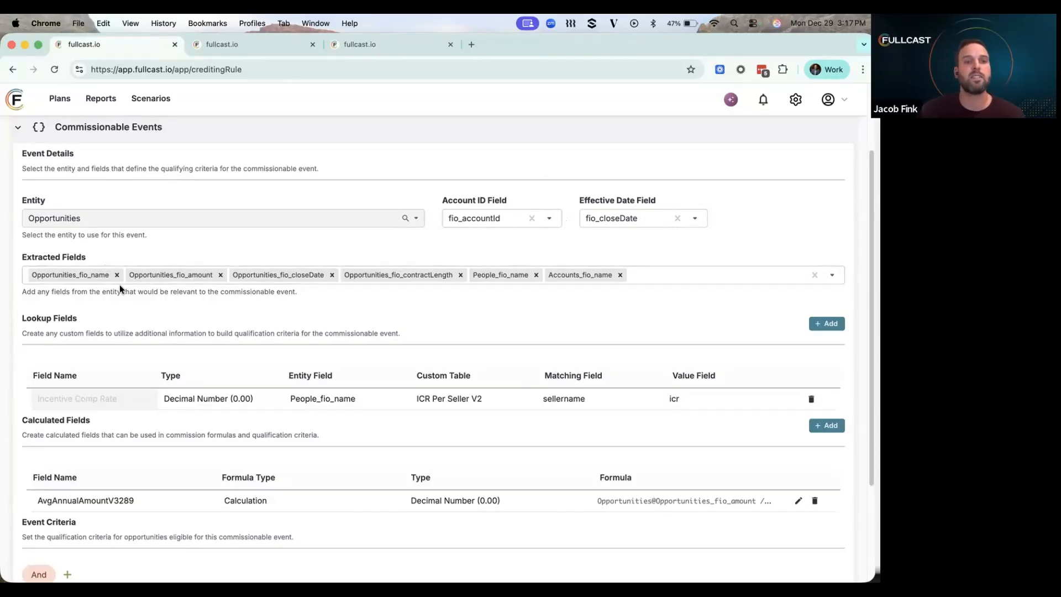
Browse the fields available for the commissionable event's Extracted Fields without adding any
left_click(661, 275)
scroll(270, 366, "down", 10)
scroll(324, 390, "down", 4)
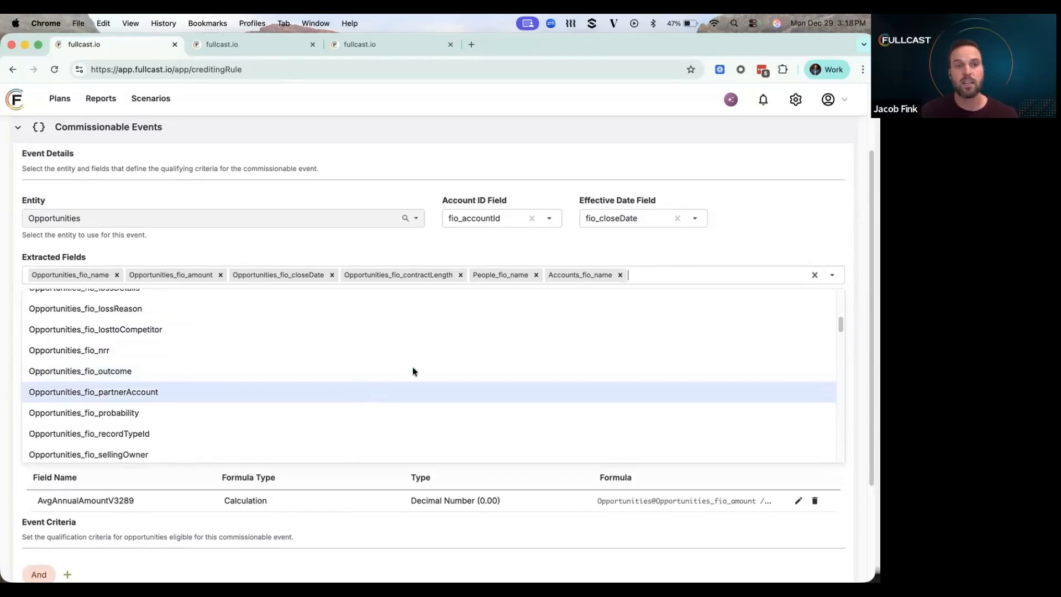
left_click(785, 252)
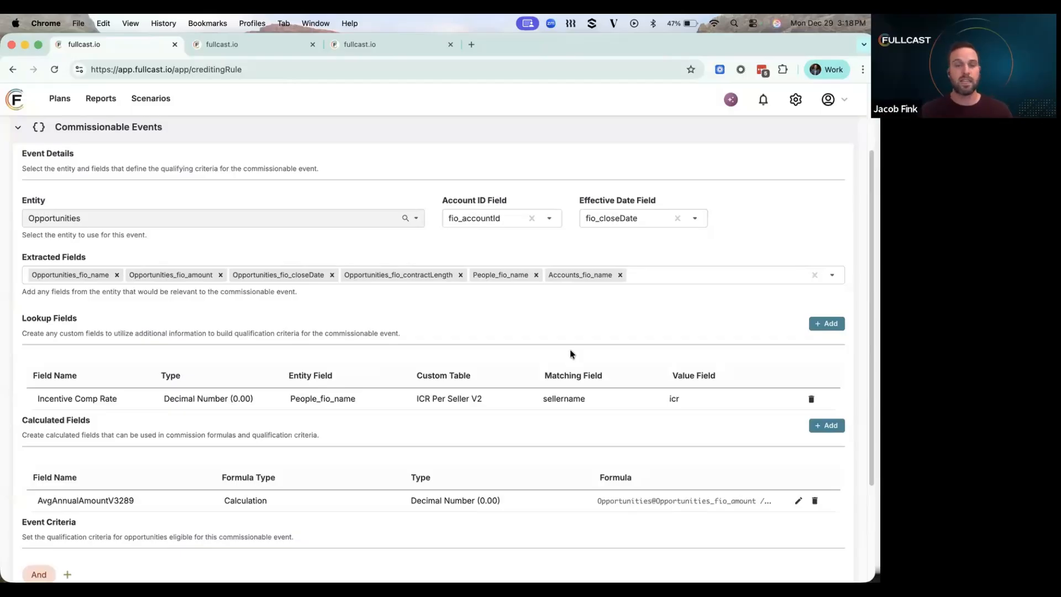
View the formula of the AvgAnnualAmountV3289 calculated field, then close it without changes
scroll(581, 402, "down", 1)
scroll(582, 400, "down", 1)
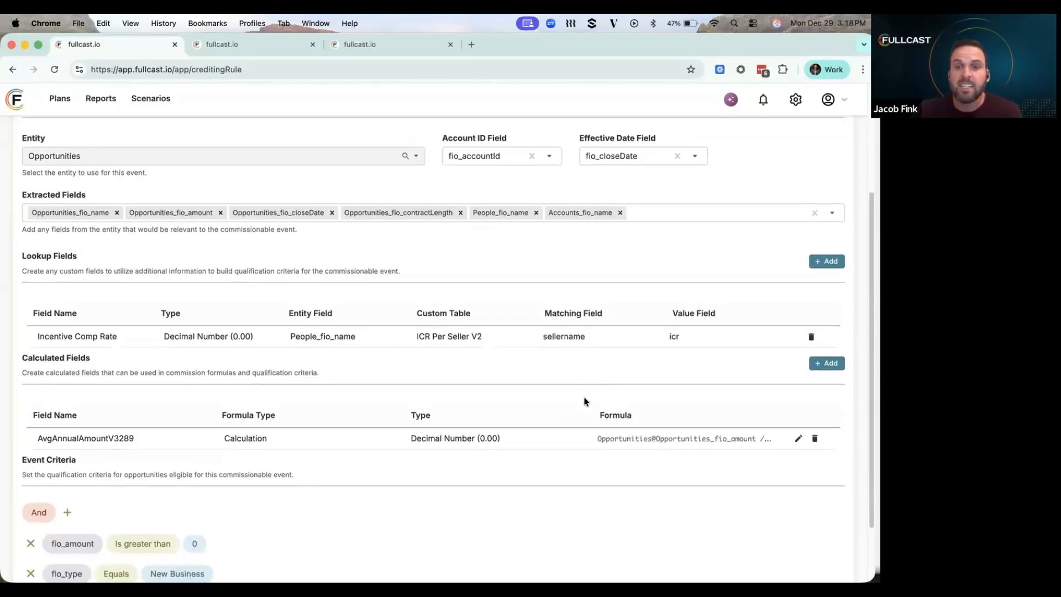
scroll(442, 429, "down", 1)
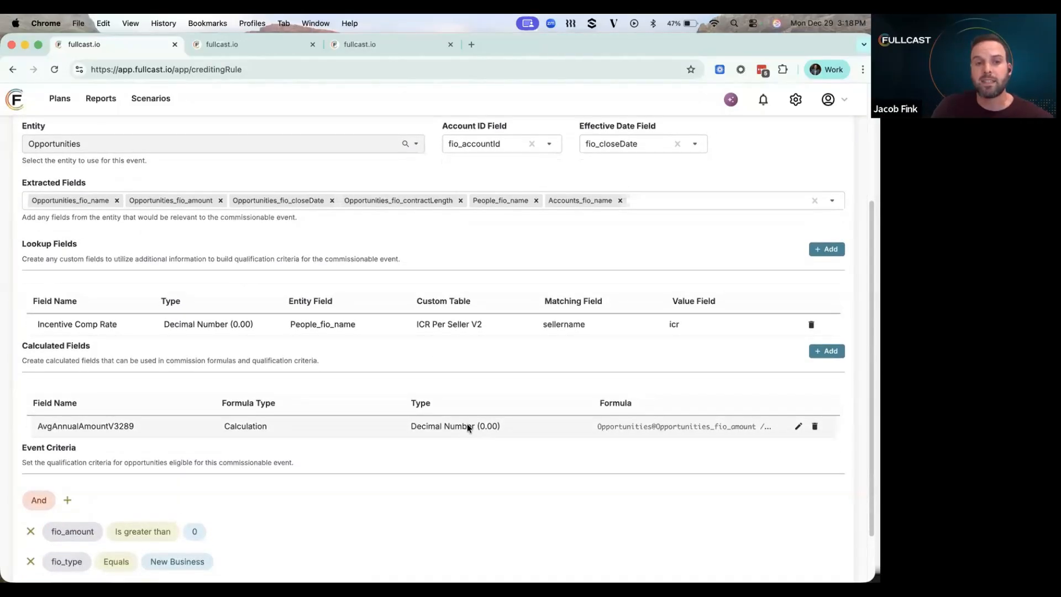
scroll(498, 440, "down", 1)
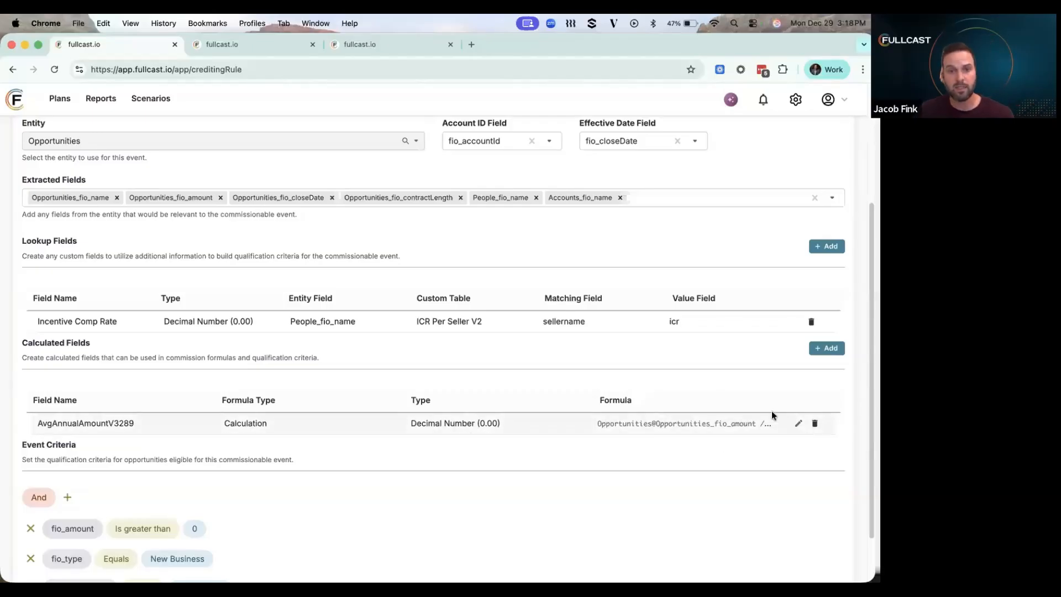
left_click(798, 424)
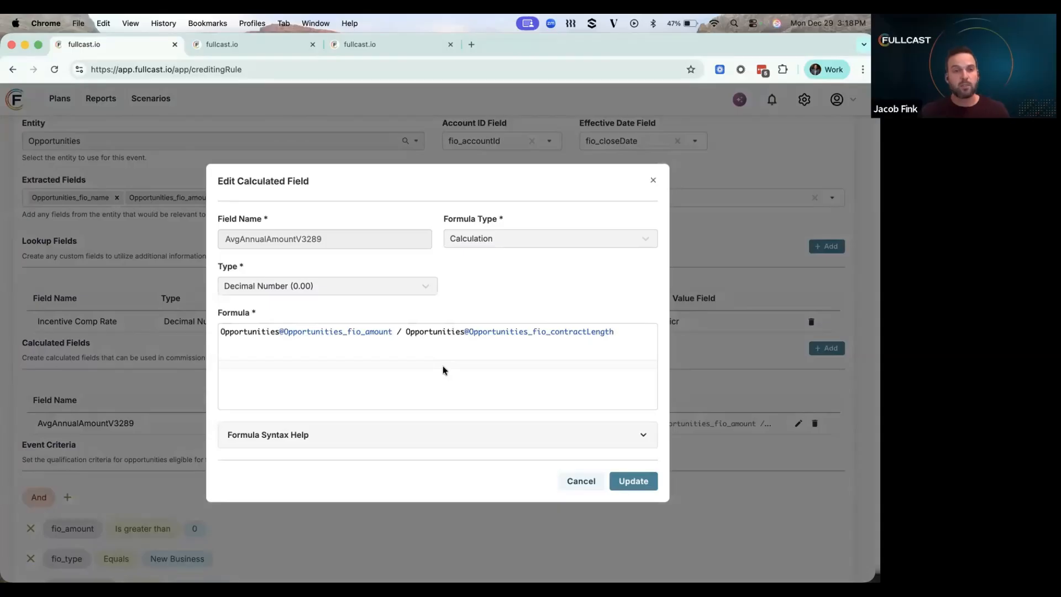
left_click(582, 481)
Expand Credit & Payees to review the payee splits, and show the eligible targets under the JF Demo plan
scroll(199, 354, "down", 2)
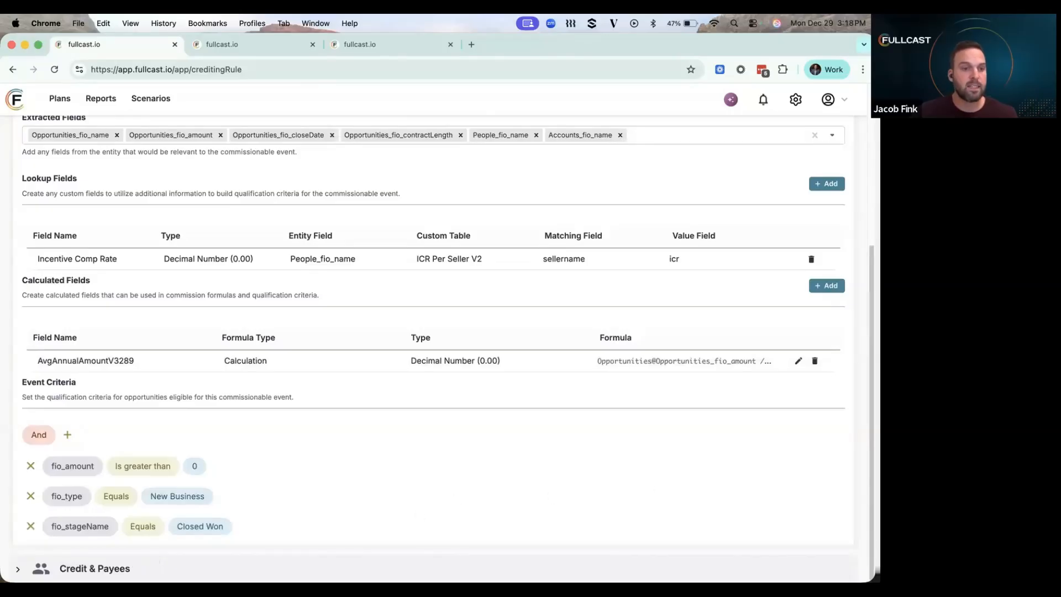
left_click(21, 568)
scroll(262, 421, "down", 5)
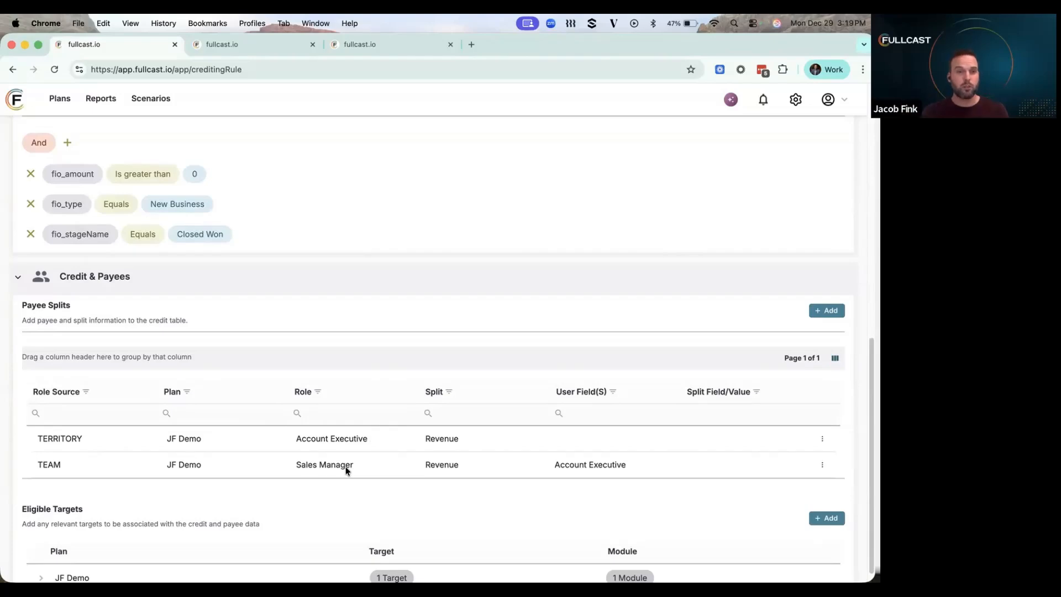
scroll(374, 457, "down", 1)
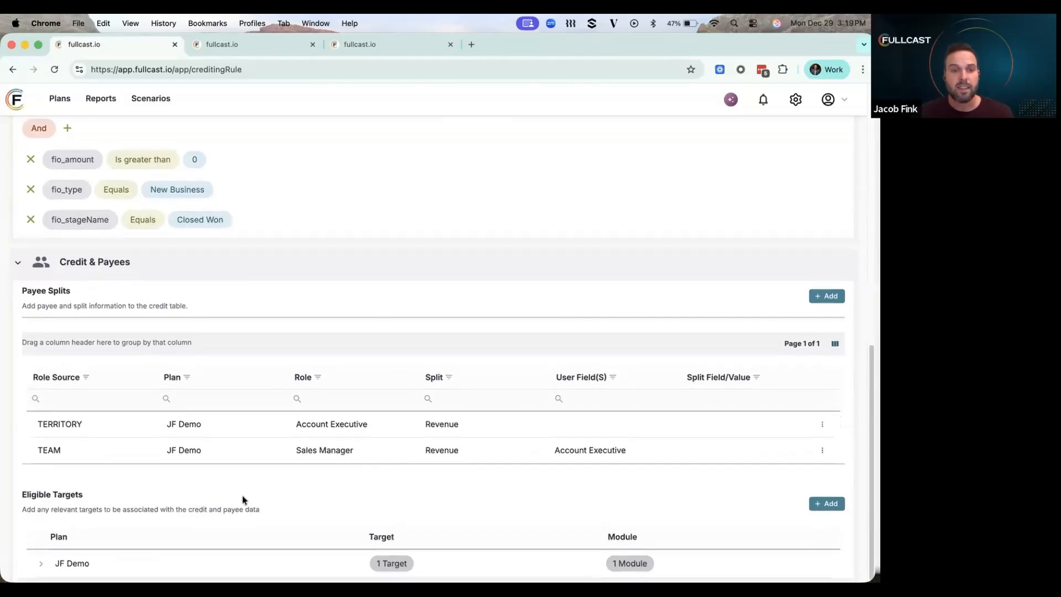
left_click(42, 566)
scroll(303, 489, "down", 1)
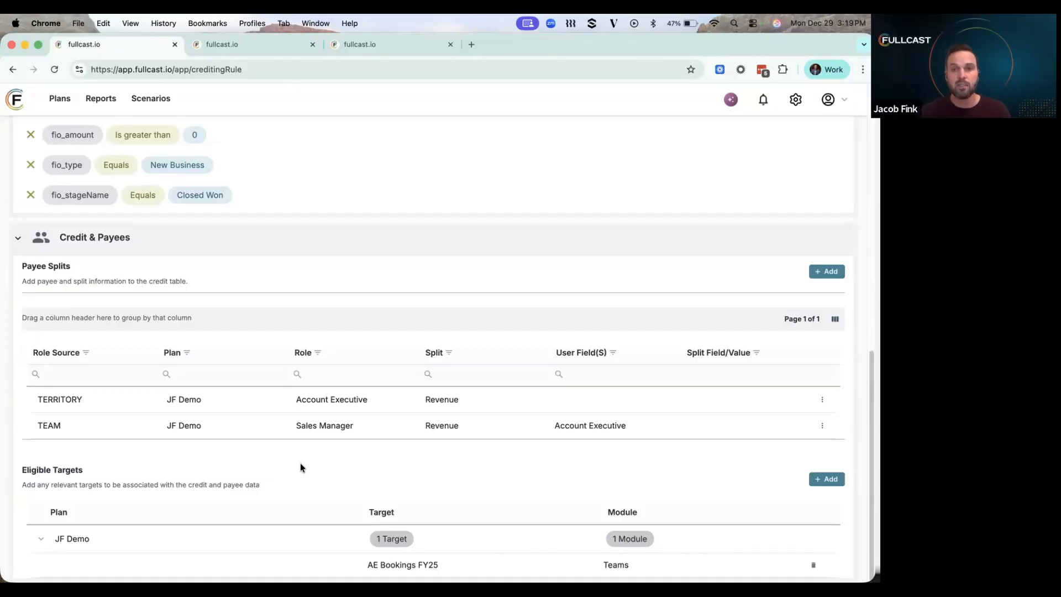
Show the transactions of the FY26 - Sales Crediting Rules and look across all their columns
scroll(237, 351, "up", 1)
scroll(247, 351, "up", 15)
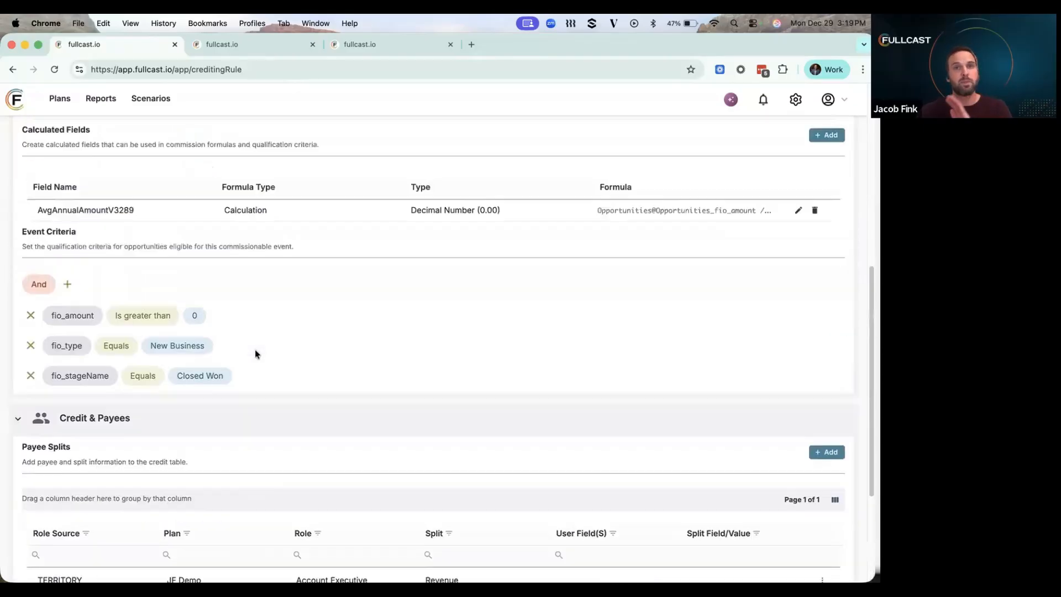
left_click(95, 186)
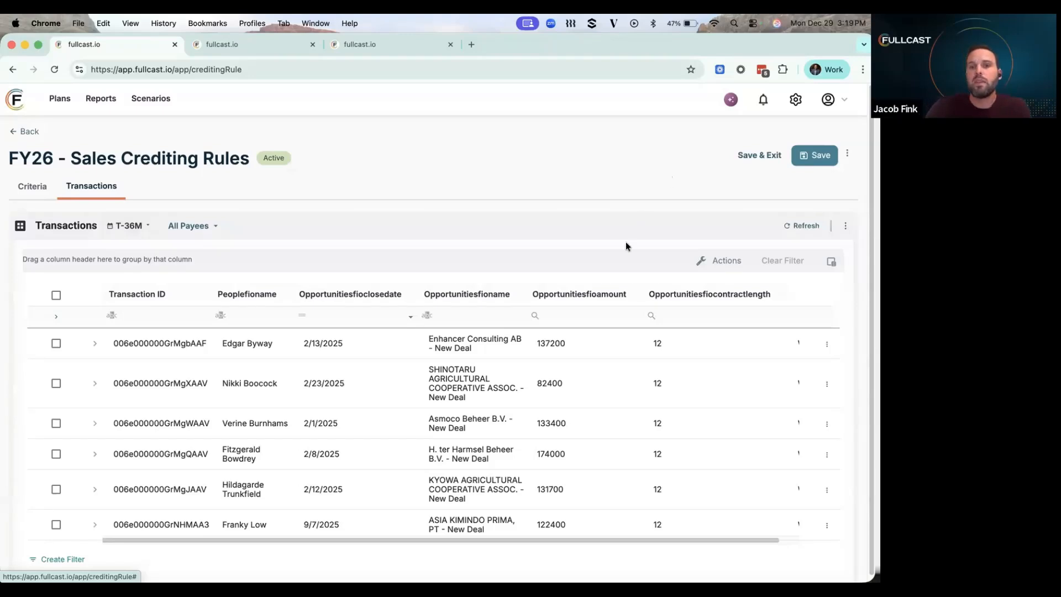
scroll(618, 395, "right", 2)
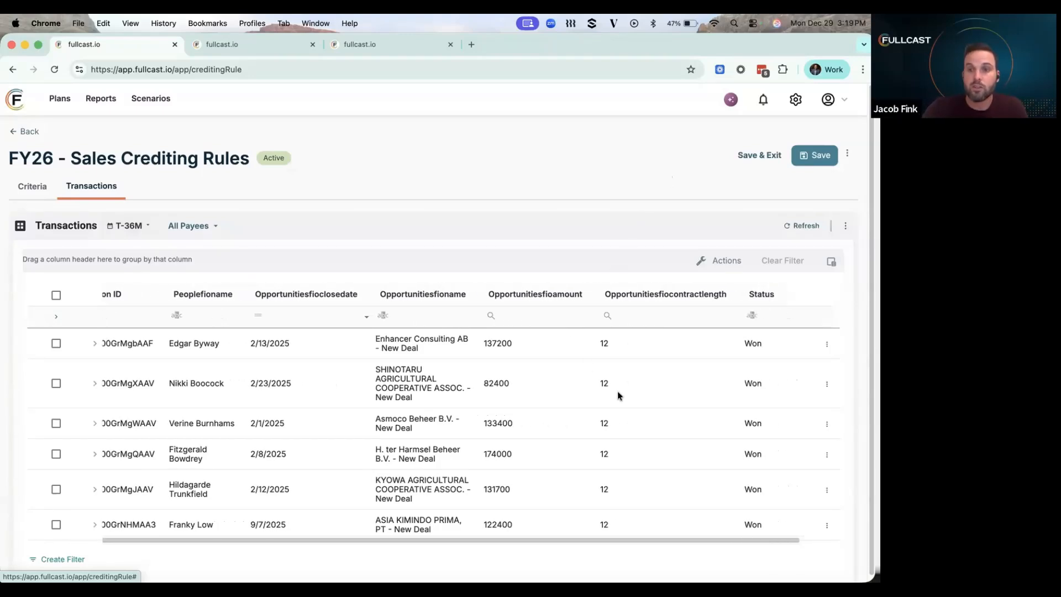
scroll(617, 395, "left", 2)
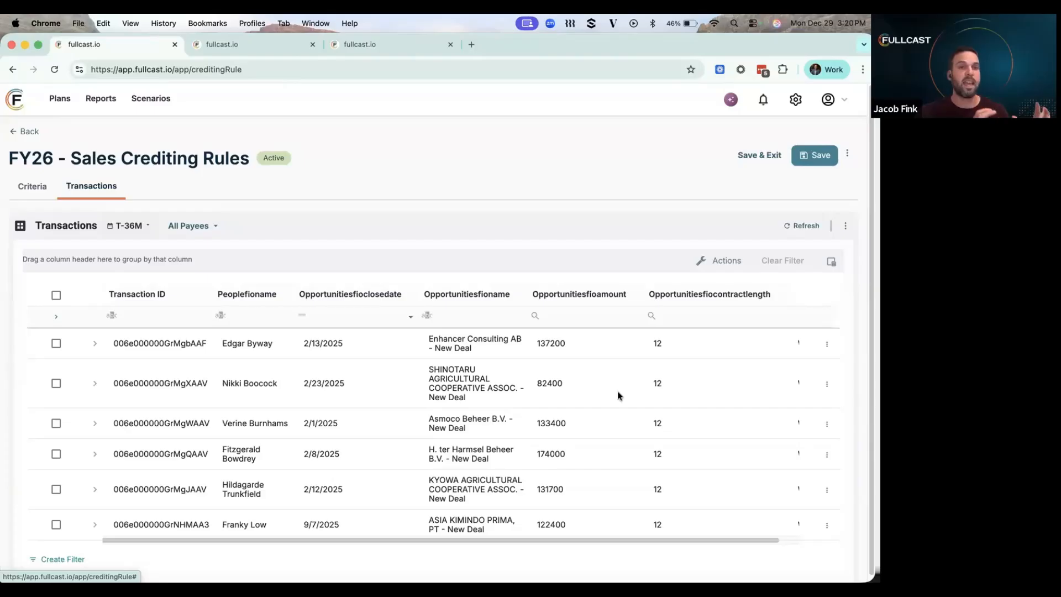
Leave the crediting rules for the JF Demo overview and open the FY26 - AE Comp Plan from the compensation plans
left_click(28, 133)
left_click(33, 141)
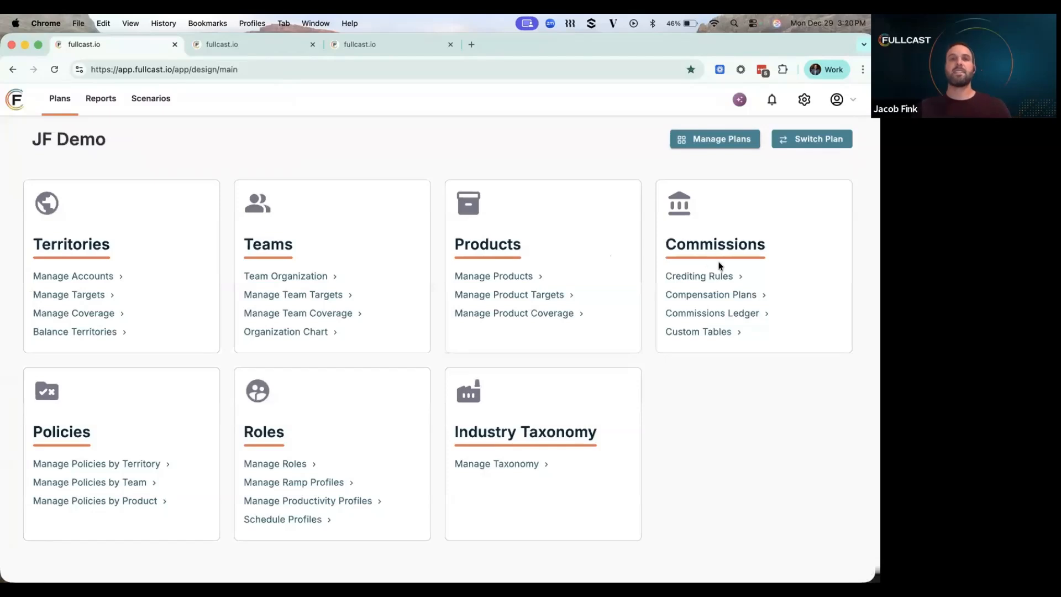
left_click(738, 294)
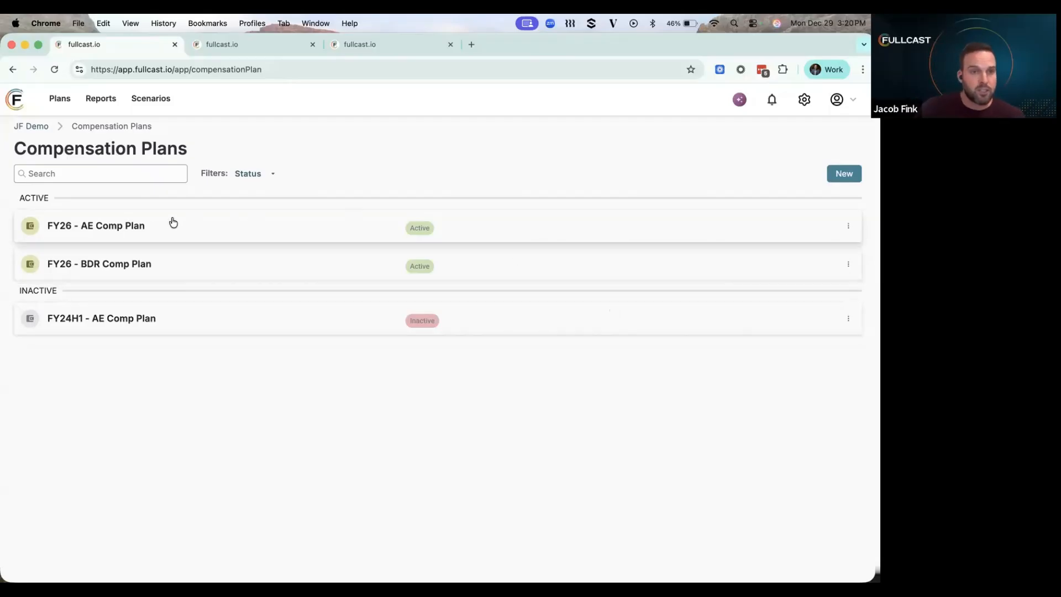
left_click(121, 224)
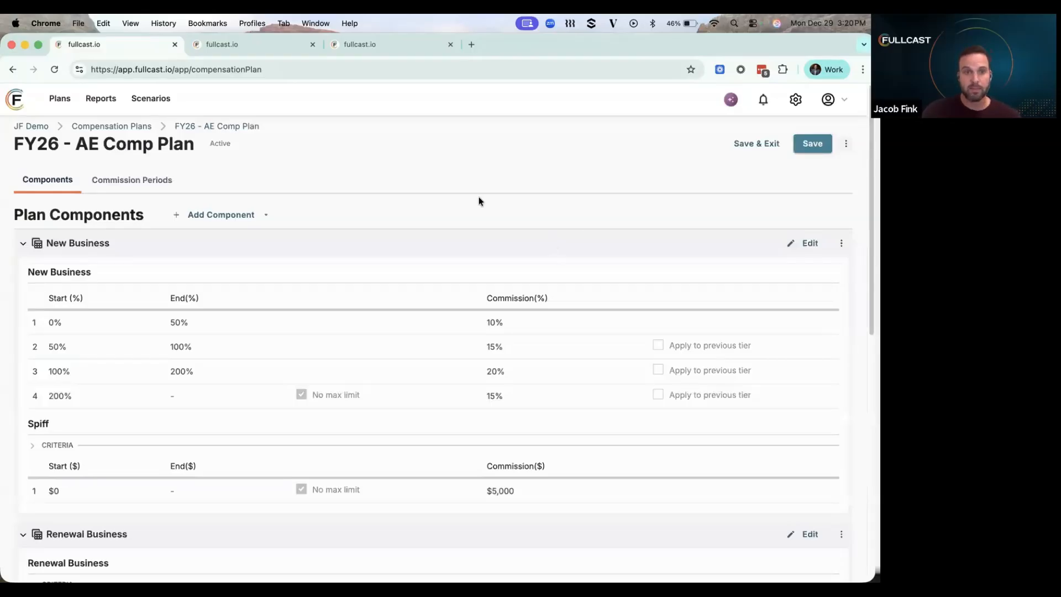
Review the New Business commission tiers of the plan and expand the Spiff criteria
scroll(501, 233, "down", 1)
scroll(499, 228, "down", 1)
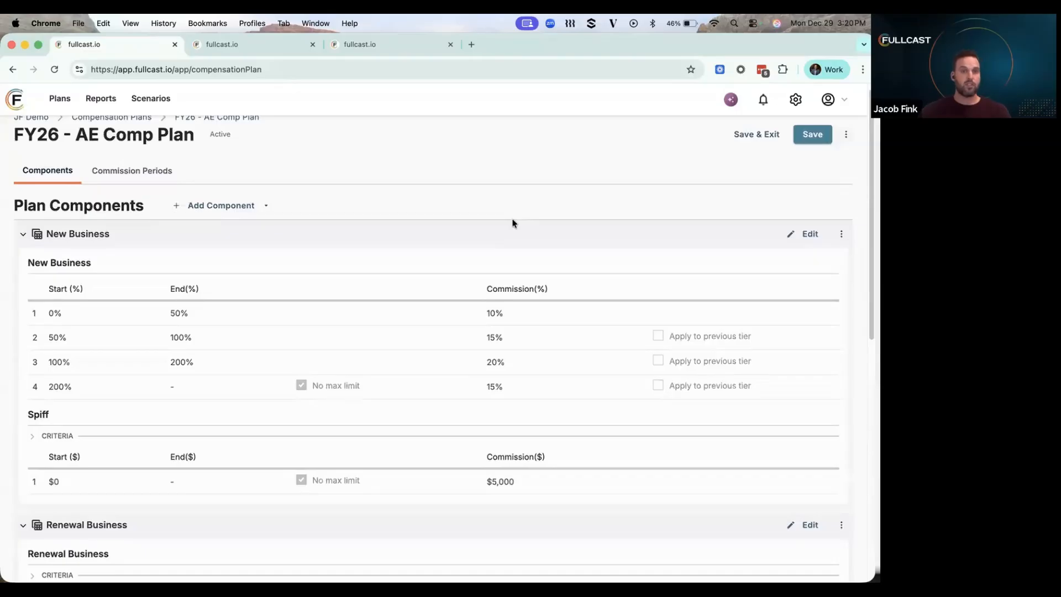
scroll(308, 263, "down", 3)
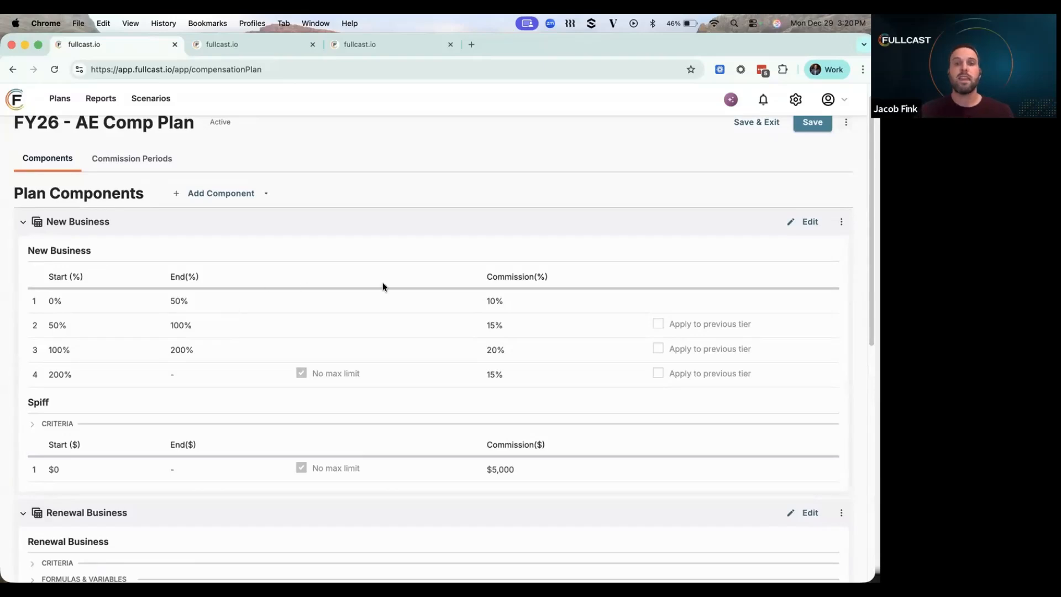
scroll(547, 307, "down", 1)
scroll(547, 307, "down", 1)
scroll(493, 403, "down", 2)
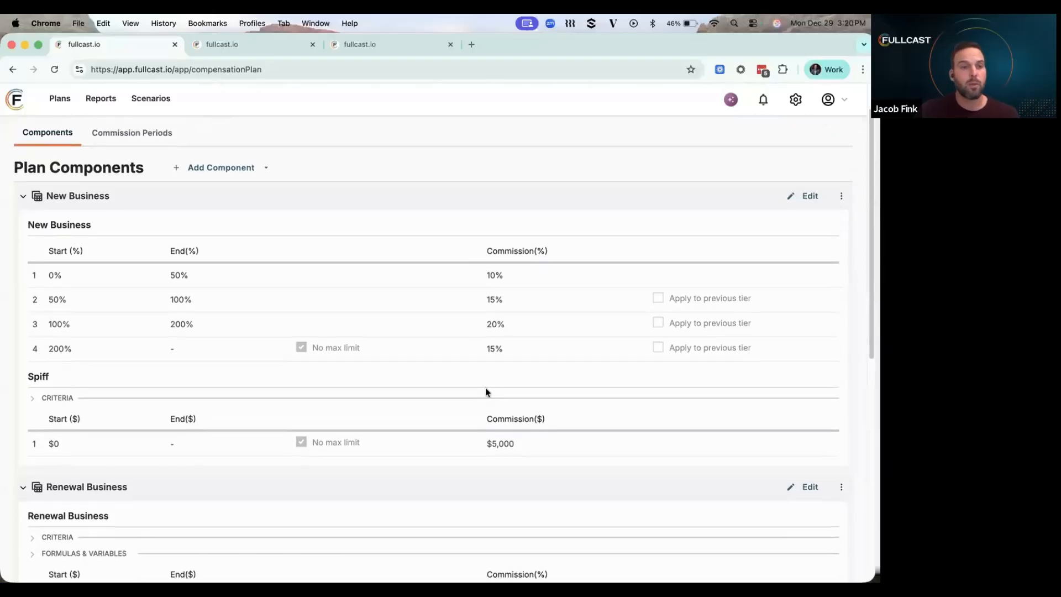
scroll(486, 389, "down", 1)
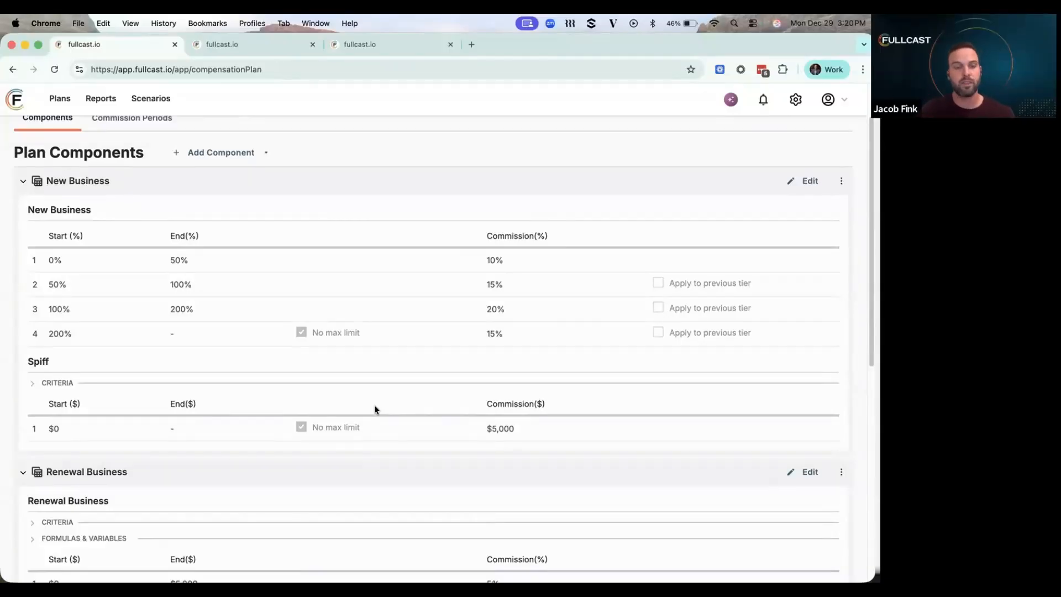
left_click(33, 384)
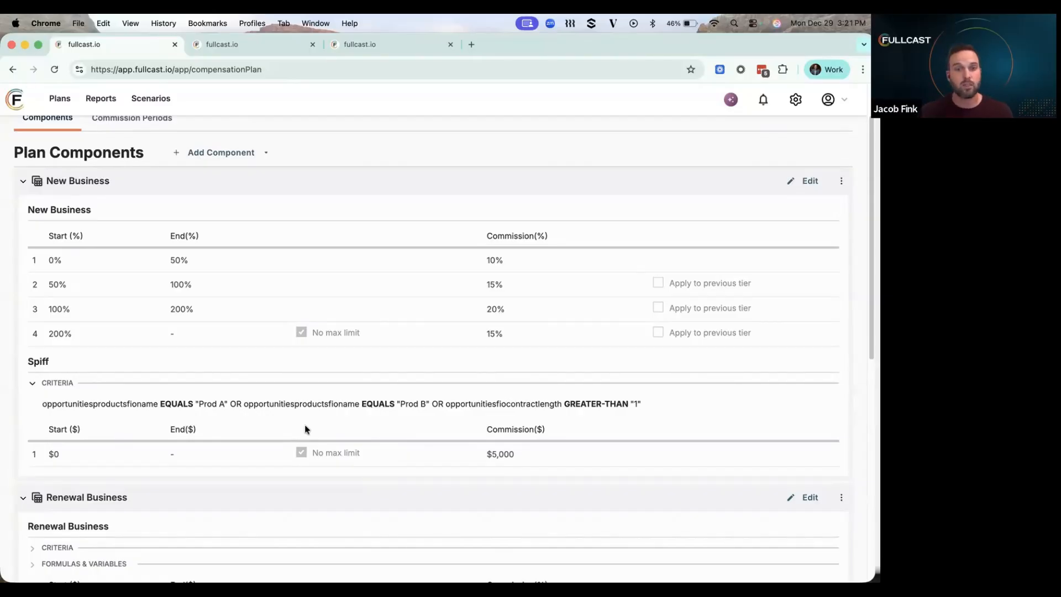
Expand the criteria of the Renewal Business component
scroll(301, 379, "down", 1)
scroll(303, 381, "down", 2)
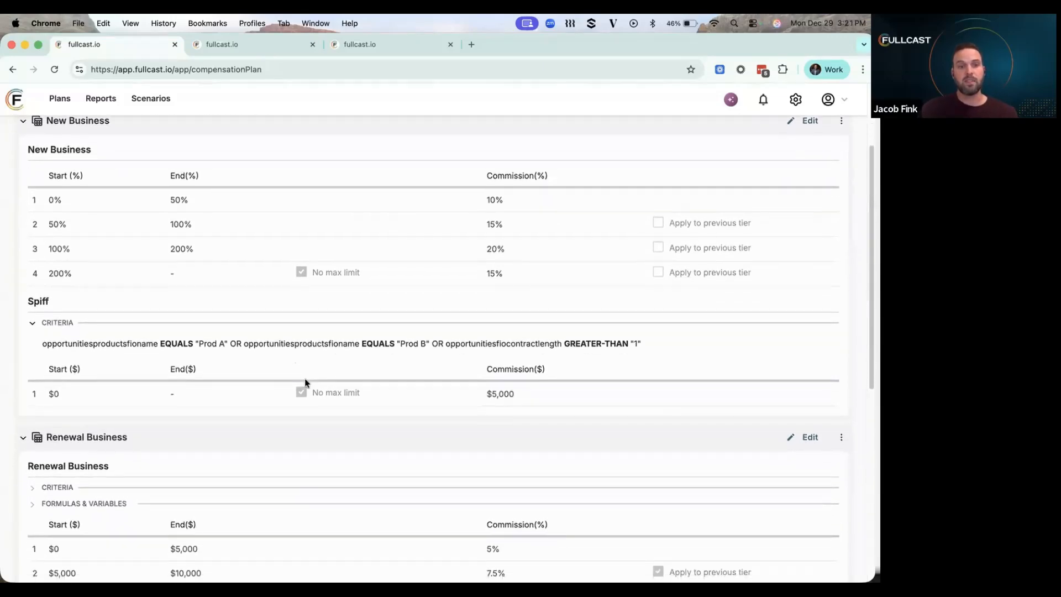
scroll(305, 381, "down", 3)
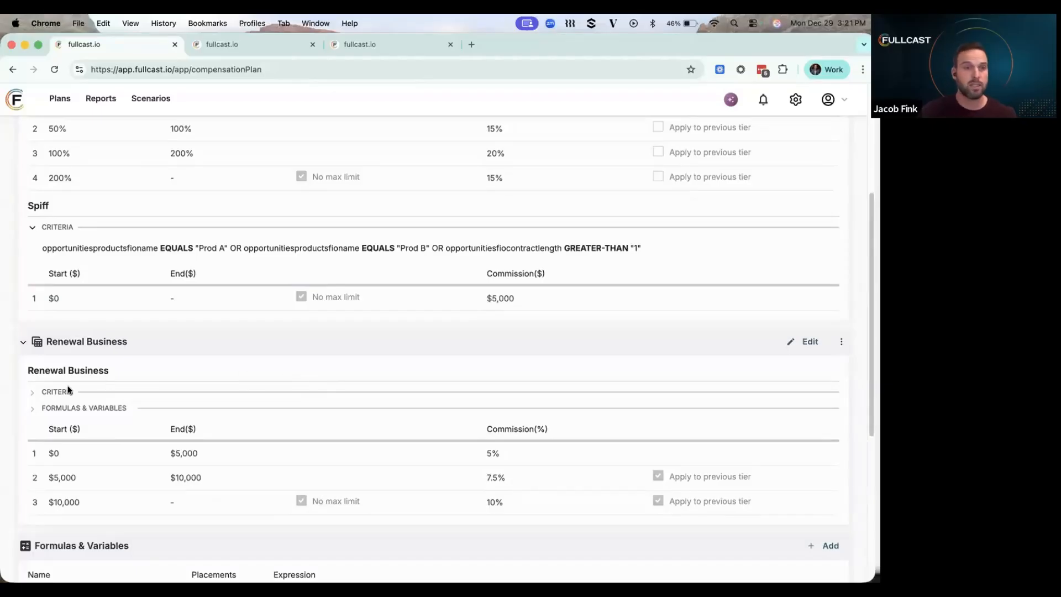
left_click(32, 392)
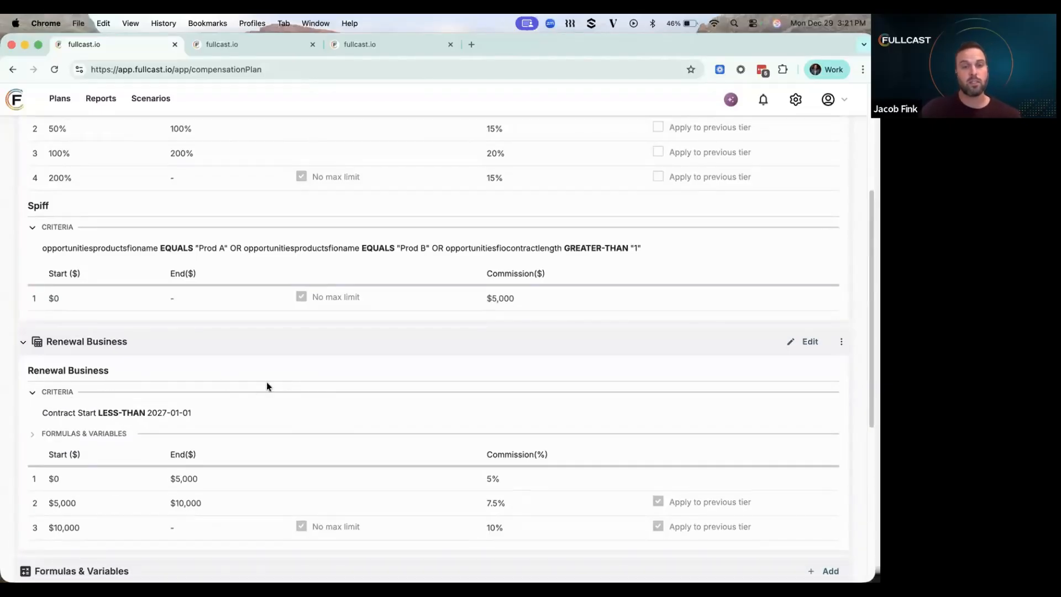
Examine the Renewal Business commission tiers and the expressions in the plan's Formulas & Variables
scroll(522, 367, "down", 1)
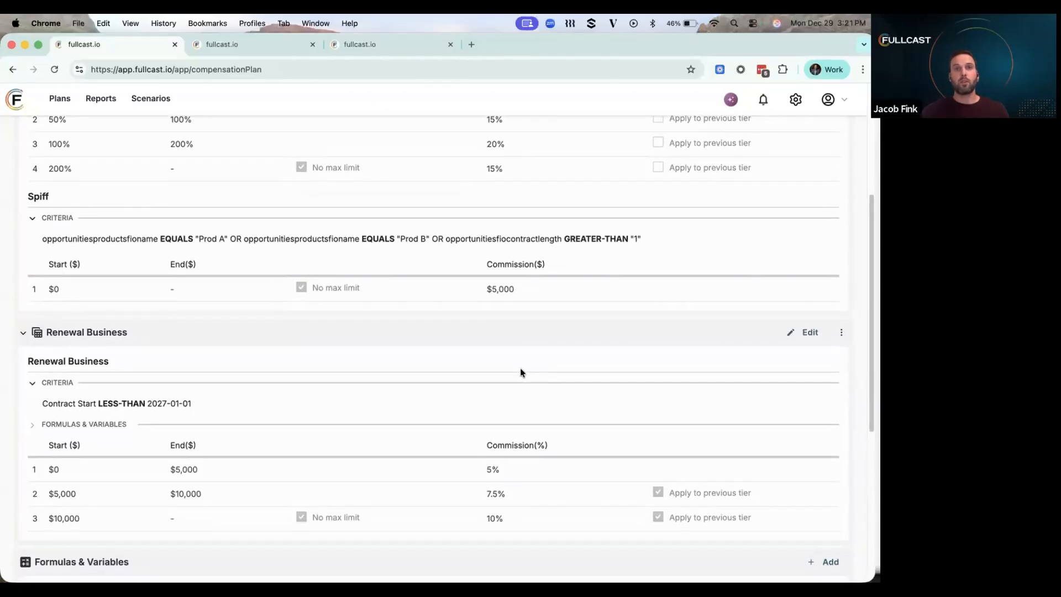
scroll(579, 402, "down", 3)
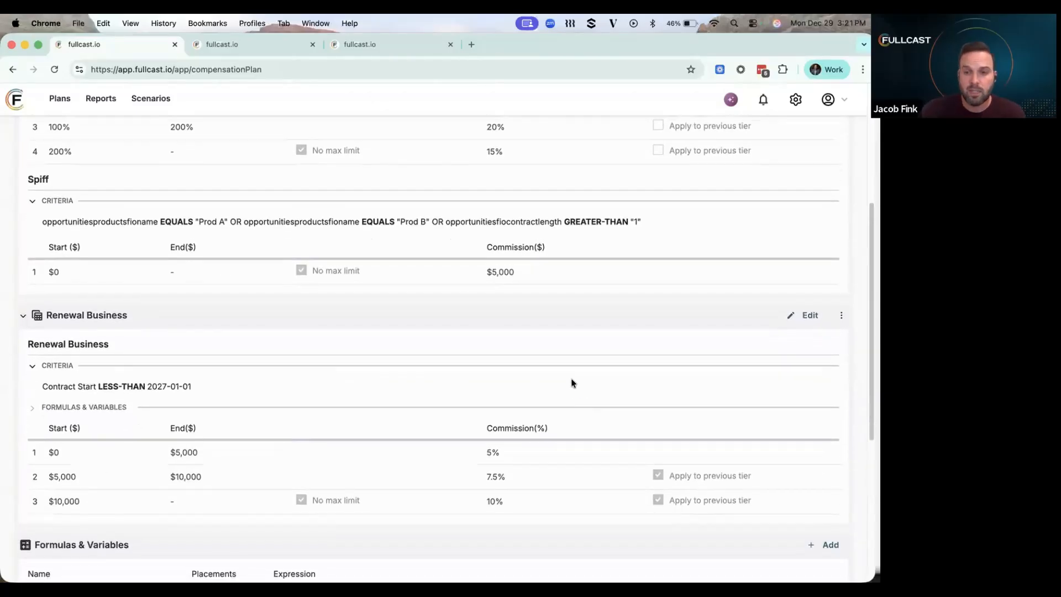
scroll(610, 395, "down", 5)
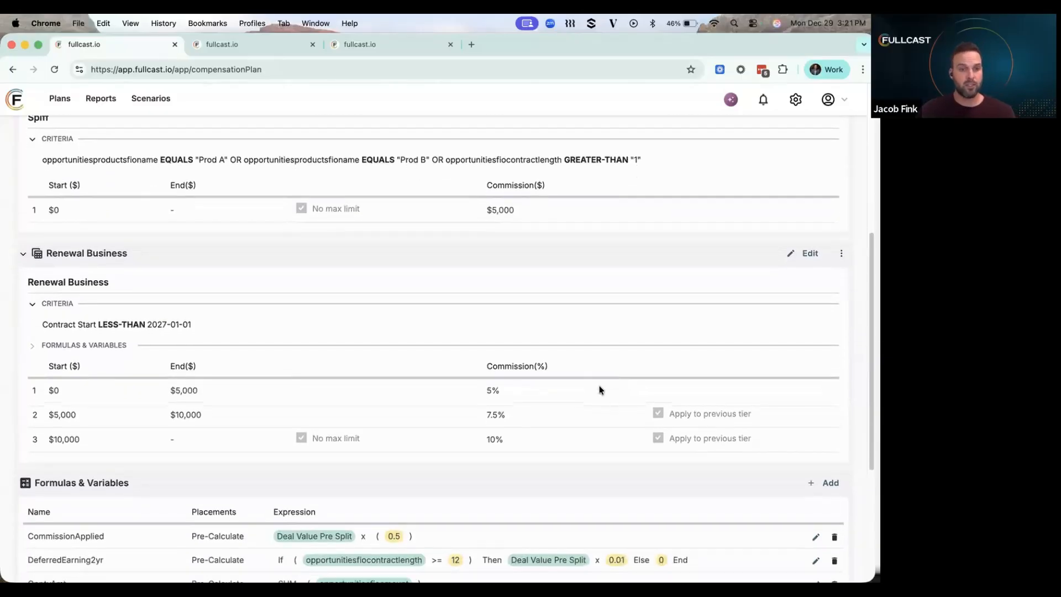
scroll(597, 389, "down", 4)
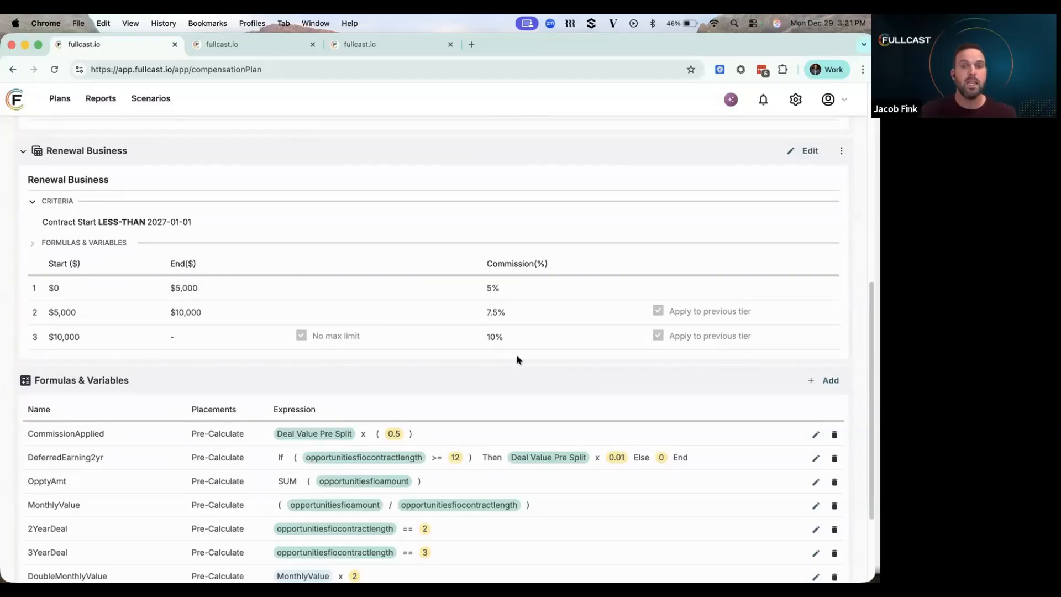
scroll(505, 368, "down", 1)
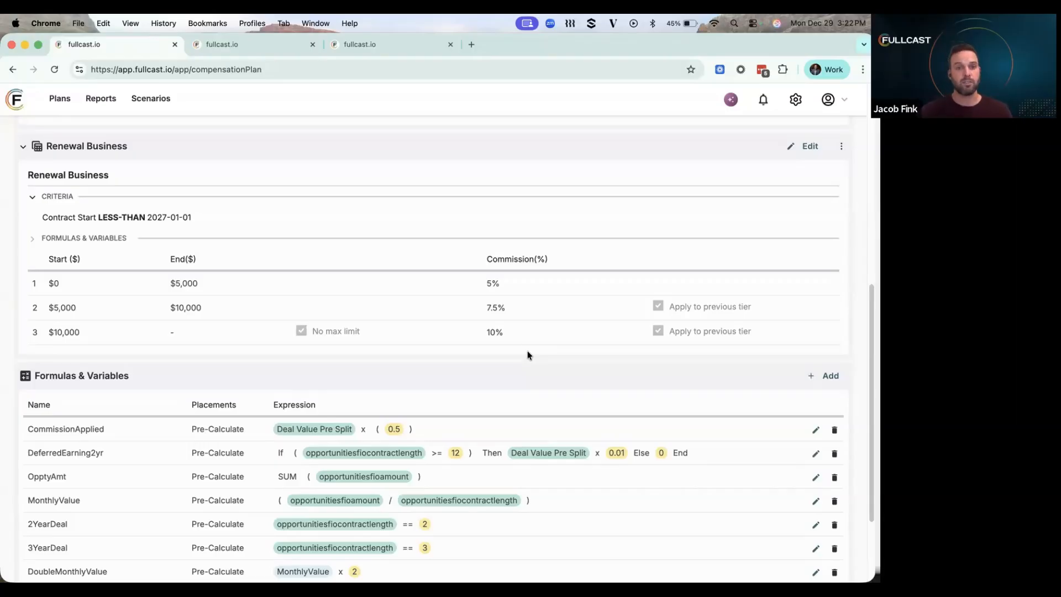
Switch to the AE---Commissions-Dashboard and look at the options available for the Average Deal Size metric
left_click(236, 44)
mouse_move(409, 207)
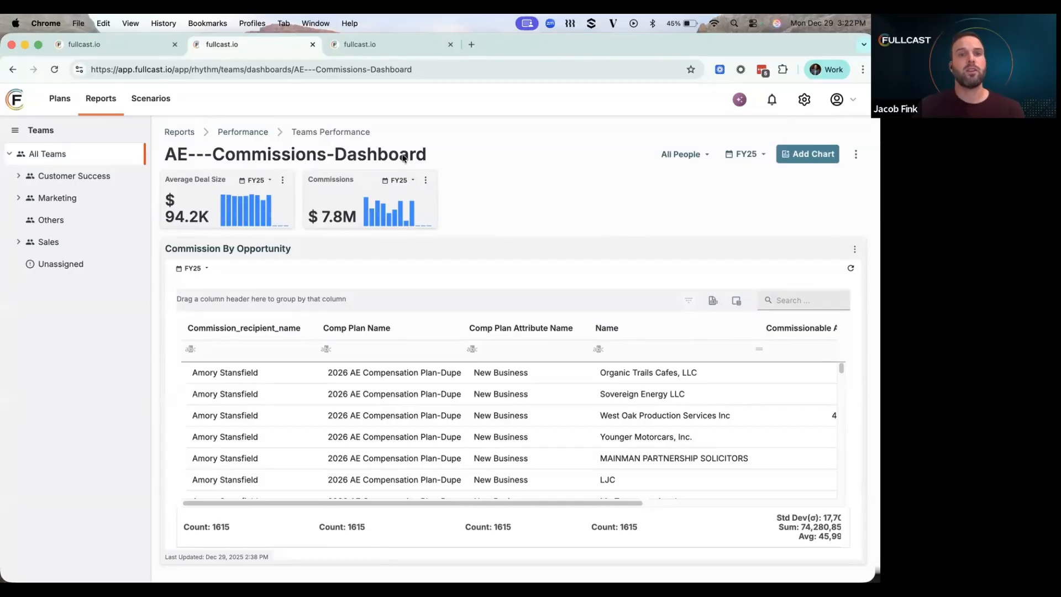
left_click(283, 181)
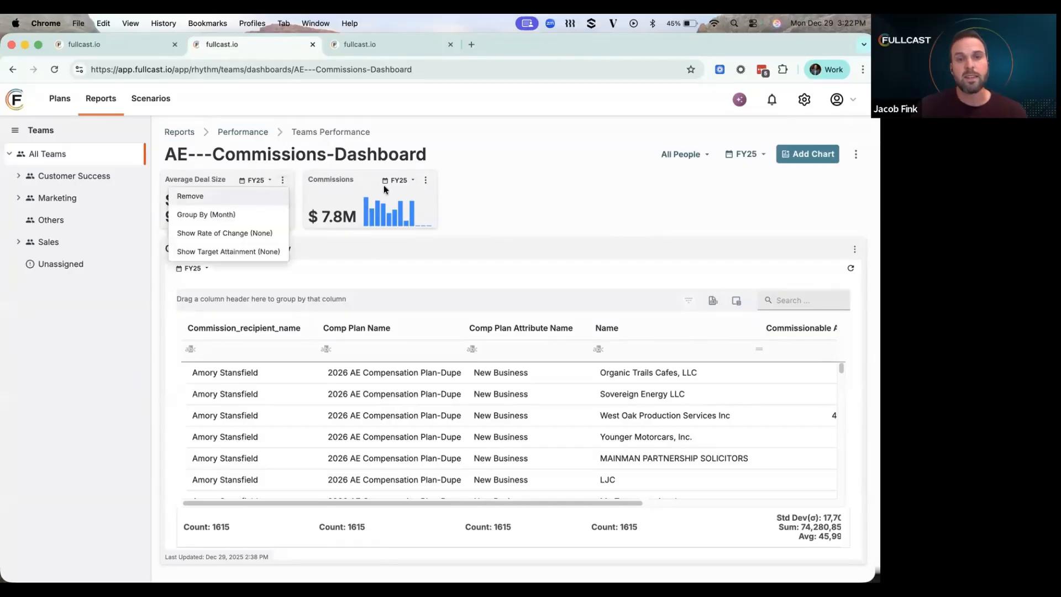
left_click(566, 175)
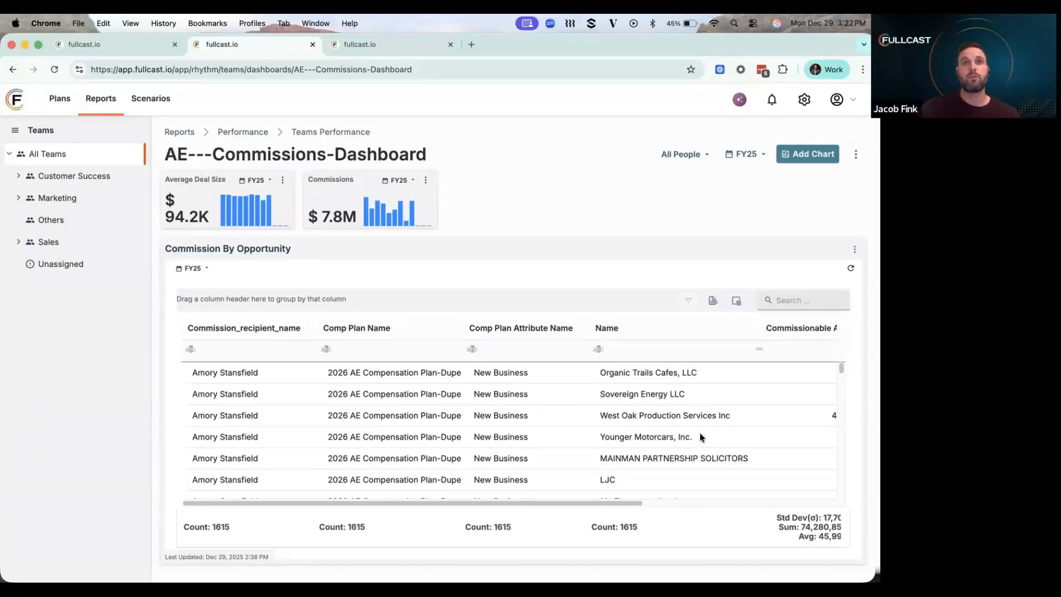
Examine the Commission By Opportunity table across all its columns through Pay_date, and return to its first column
scroll(700, 437, "right", 3)
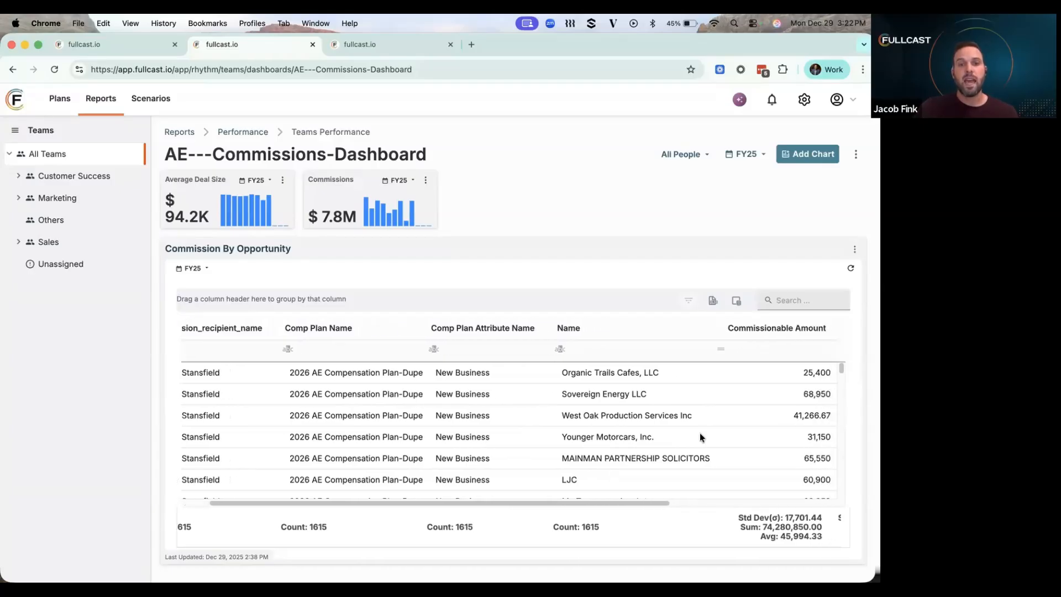
scroll(700, 437, "right", 3)
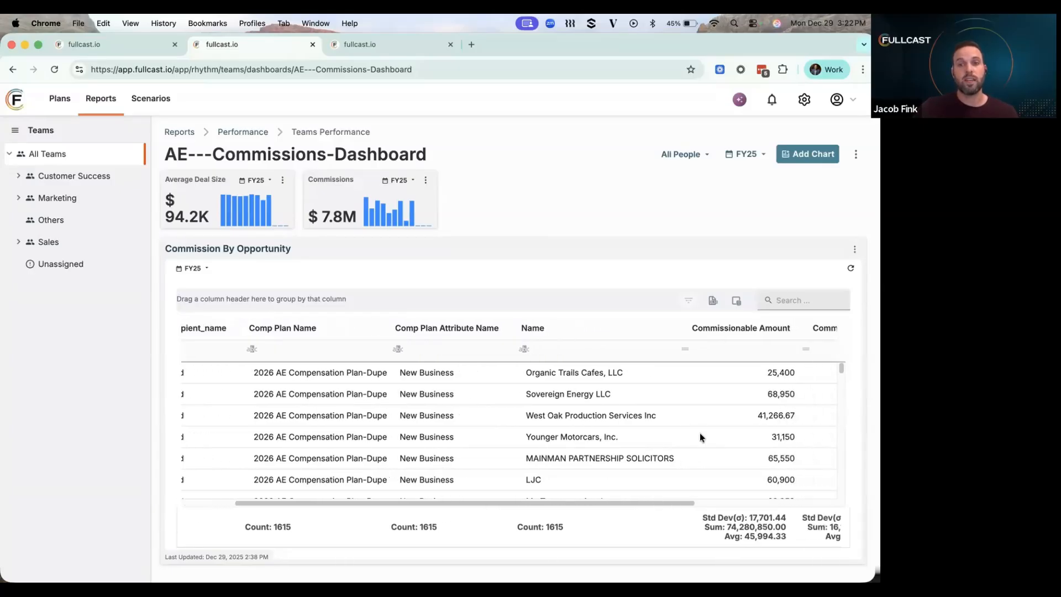
scroll(699, 432, "right", 5)
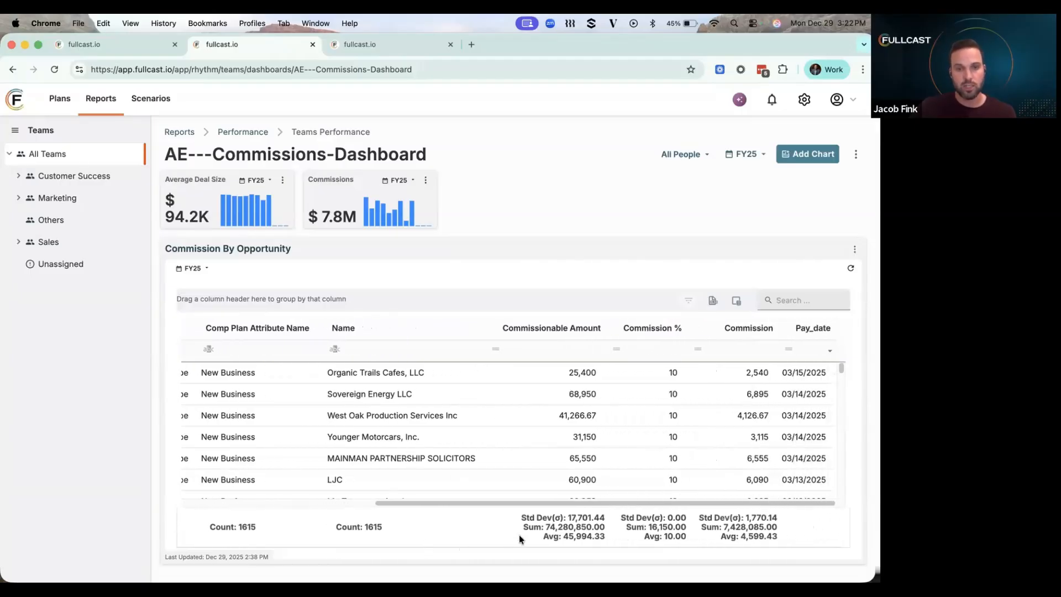
scroll(612, 452, "left", 5)
scroll(613, 455, "left", 2)
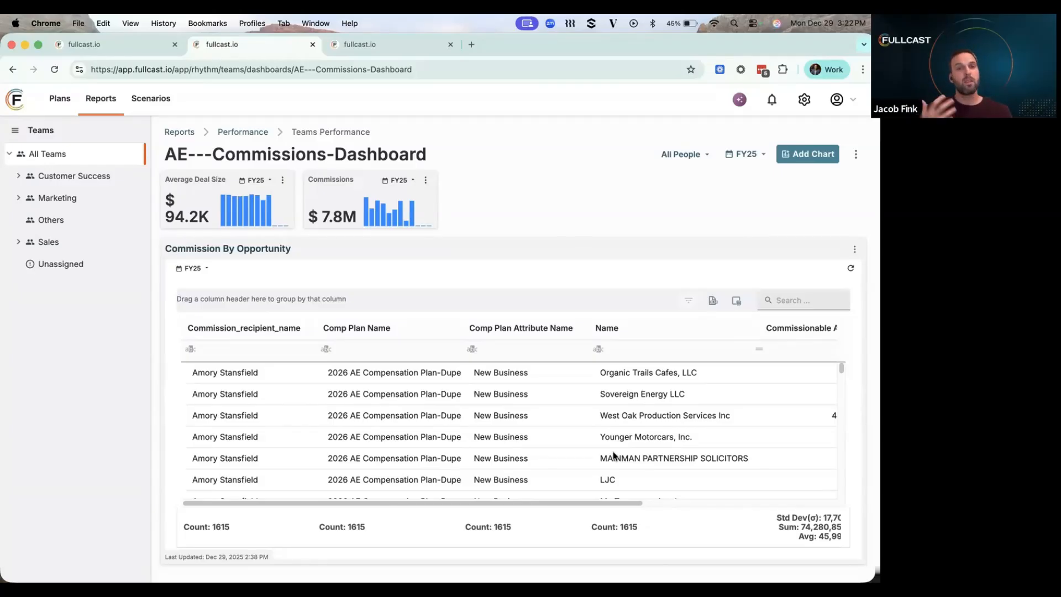
Review the Territory-Performance dashboard's charts through Bookings Performance vs. Potential, and return to the Fullcast Pay presentation slide
left_click(371, 46)
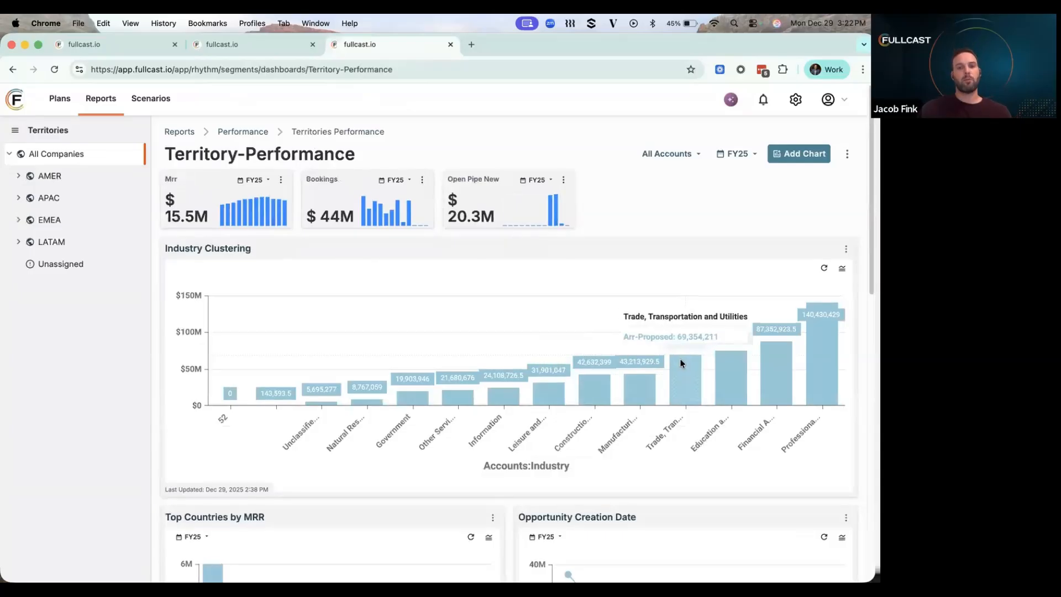
scroll(779, 390, "down", 4)
scroll(779, 389, "down", 3)
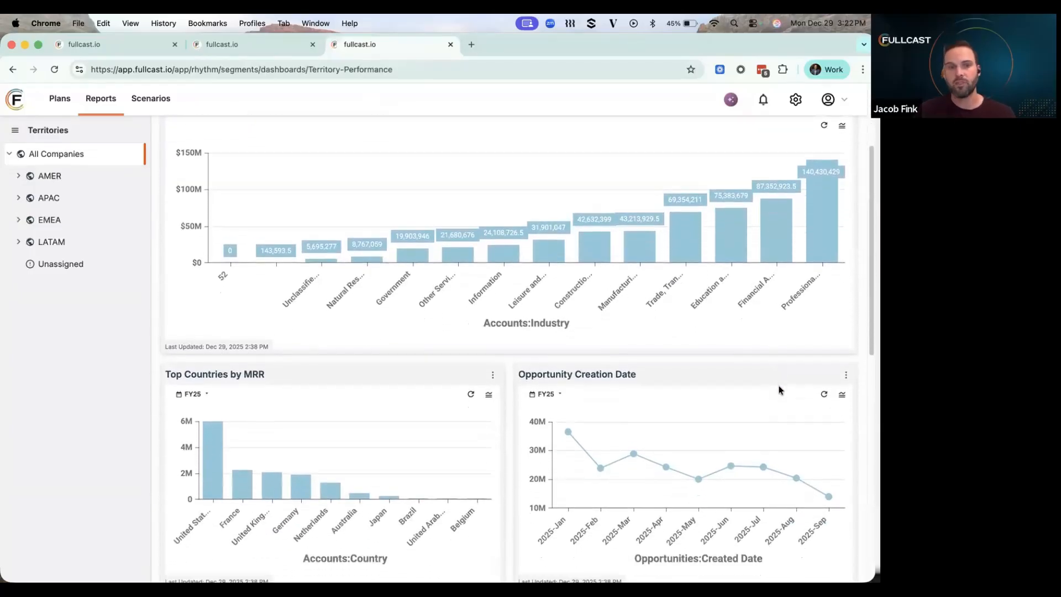
scroll(778, 389, "down", 4)
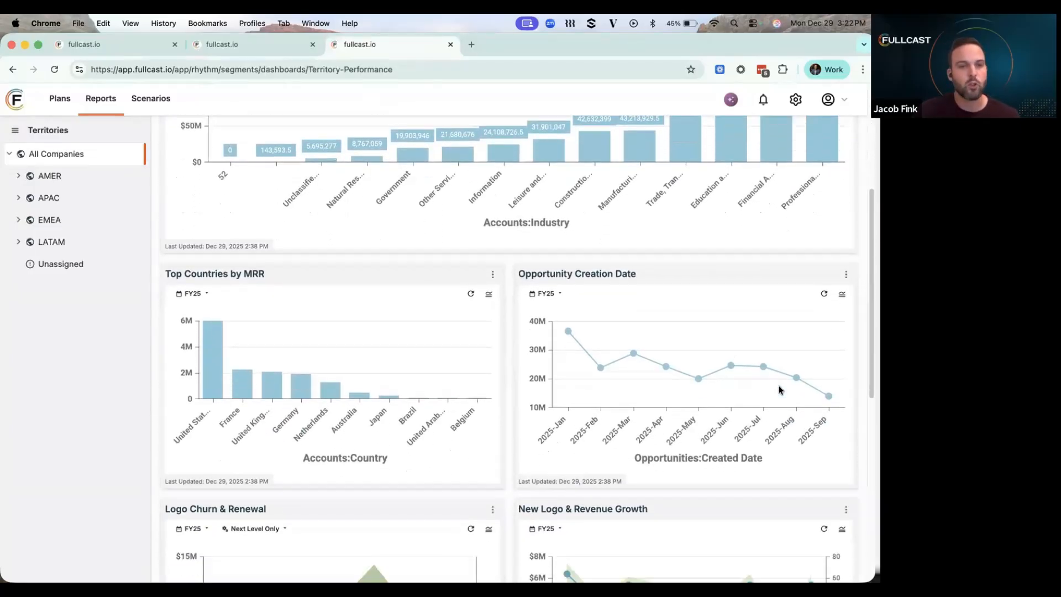
scroll(779, 387, "down", 3)
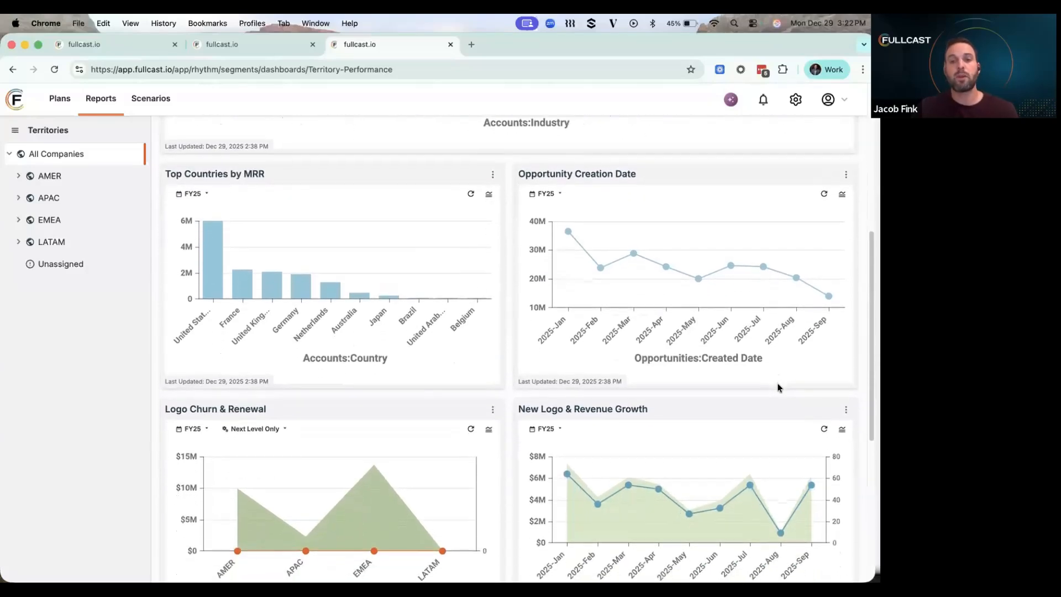
scroll(779, 386, "down", 4)
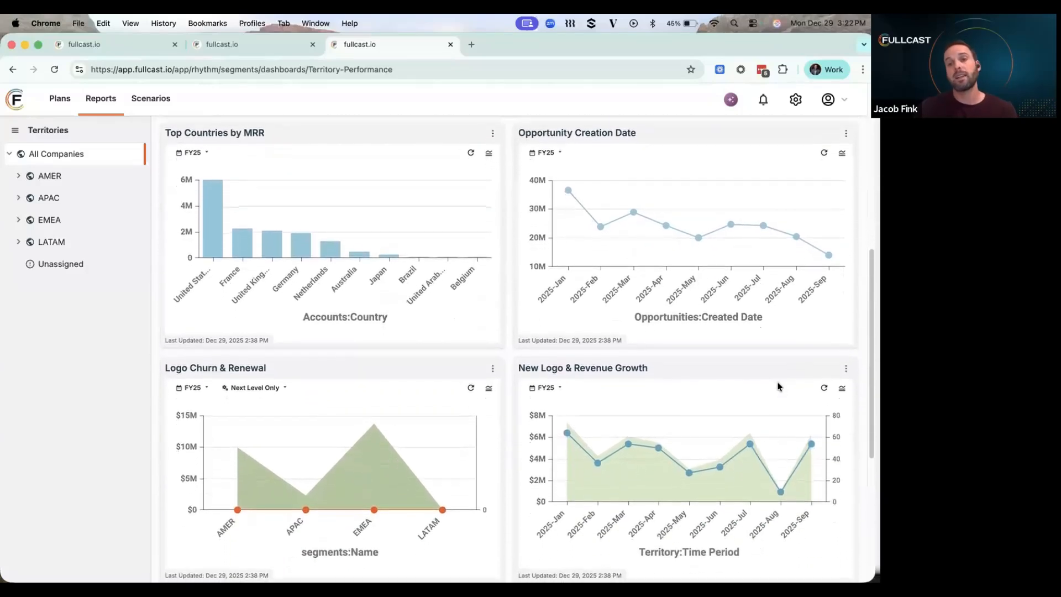
scroll(778, 385, "down", 5)
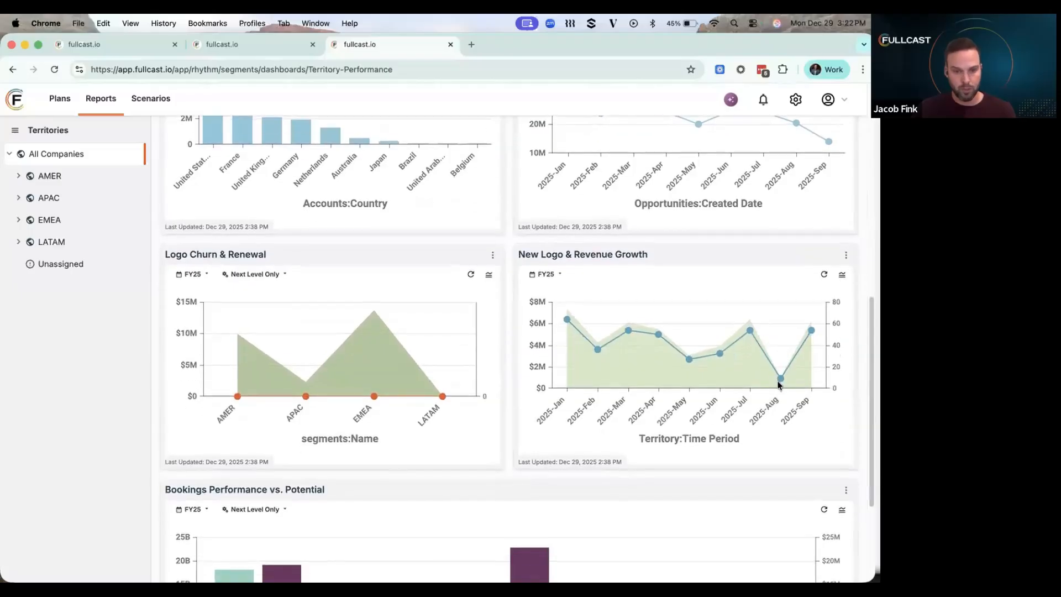
scroll(777, 384, "down", 2)
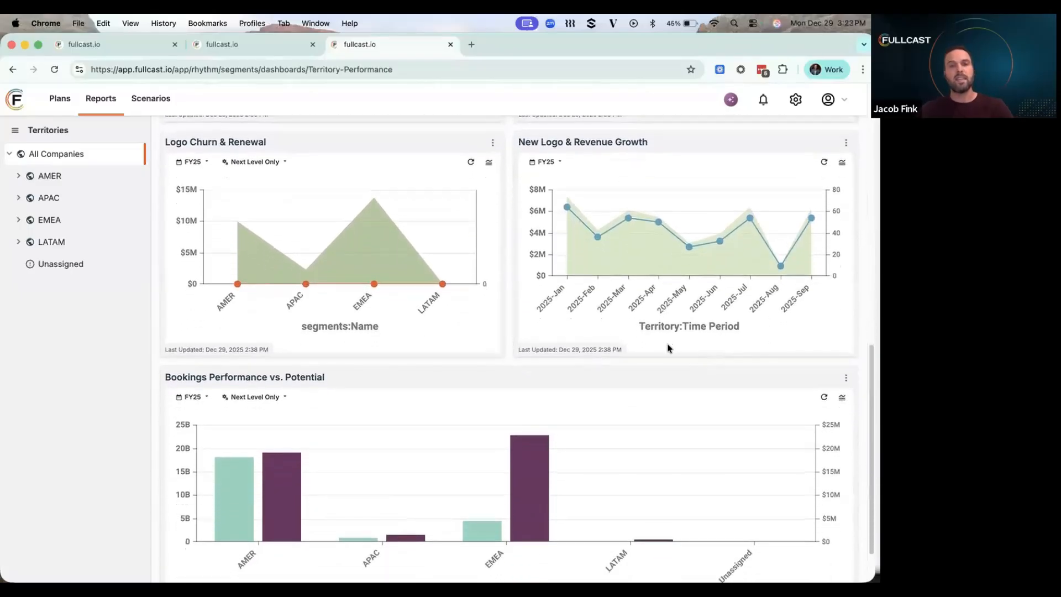
key("ctrl+Left")
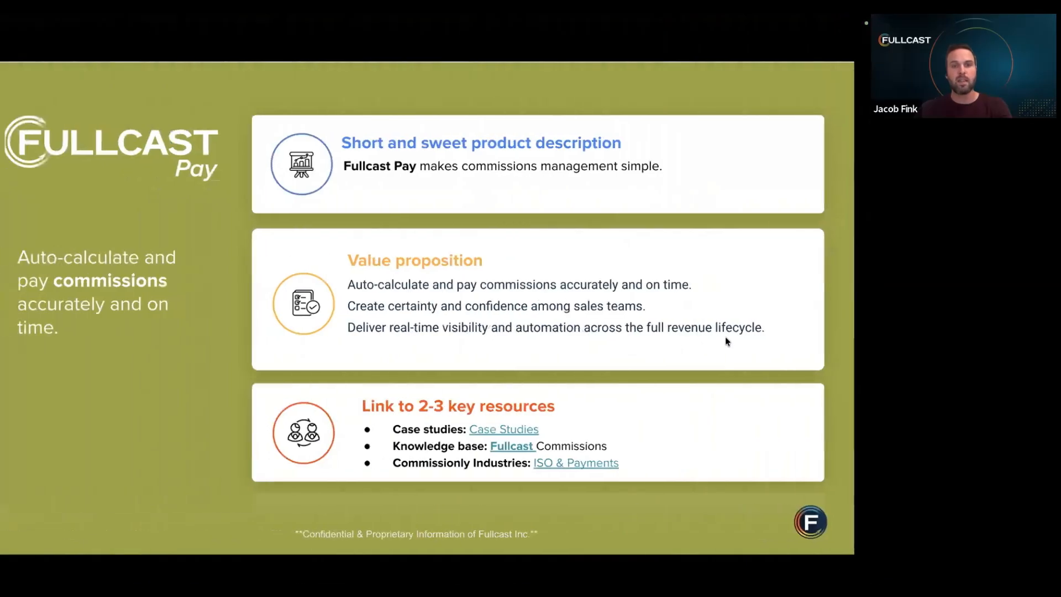